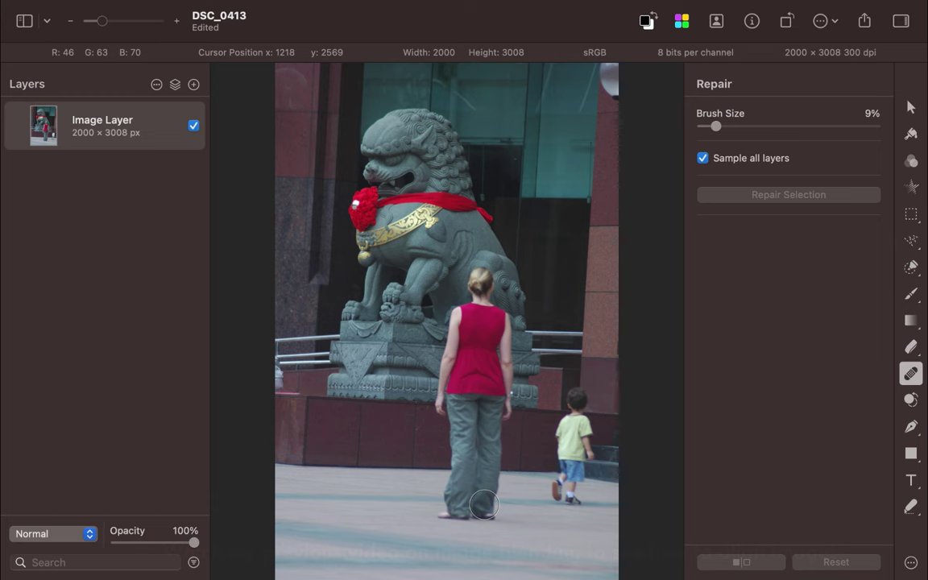
- Enlarge the Repair brush to 25% and paint over the woman in Pixelmator Pro
key("bracketright")
key("bracketright")
key("bracketright")
key("bracketright")
mouse_move(473, 507)
left_mouse_down()
mouse_move(473, 430)
mouse_move(456, 399)
mouse_move(479, 353)
mouse_move(482, 293)
mouse_move(484, 427)
left_mouse_up()
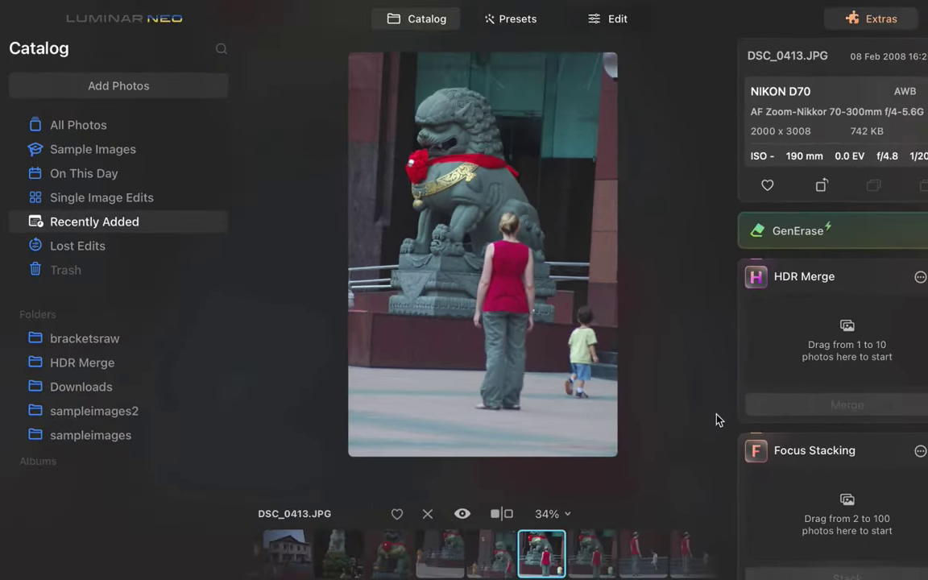
- With an enlarged Erase brush, remove the woman and child, then the small bollard
left_click(789, 237)
key("bracketright")
mouse_move(499, 437)
left_mouse_down()
mouse_move(518, 354)
mouse_move(513, 243)
mouse_move(498, 298)
mouse_move(507, 378)
left_mouse_up()
left_click_drag(582, 403, 588, 335)
left_click(844, 551)
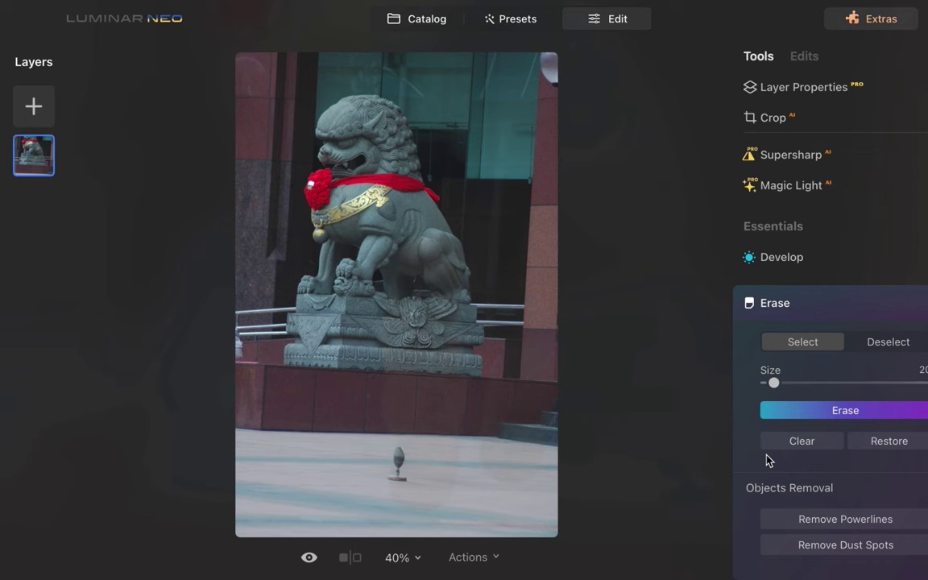
left_click_drag(397, 443, 397, 479)
left_click(810, 410)
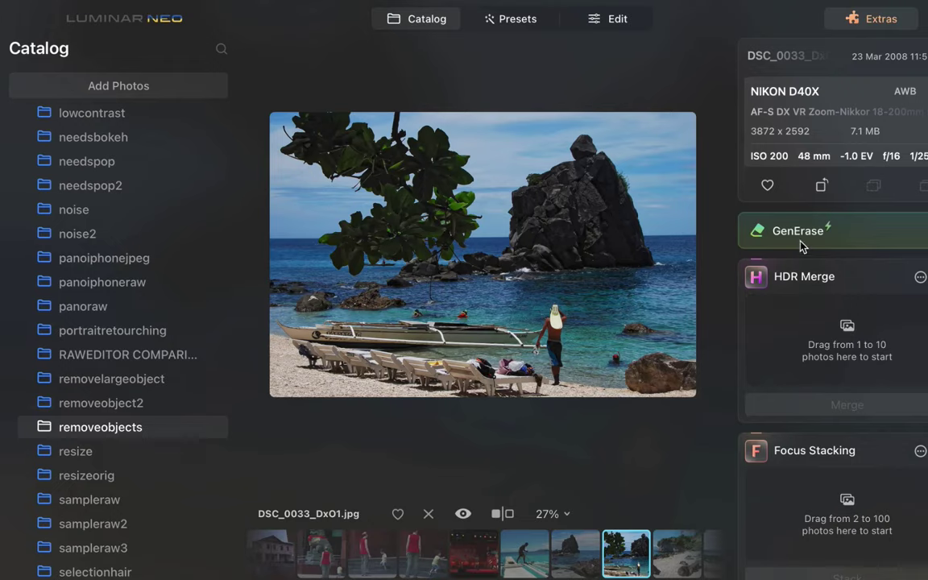
- Open the beach photo in GenErase and erase the overhanging tree foliage with a size-56 brush
left_click(774, 231)
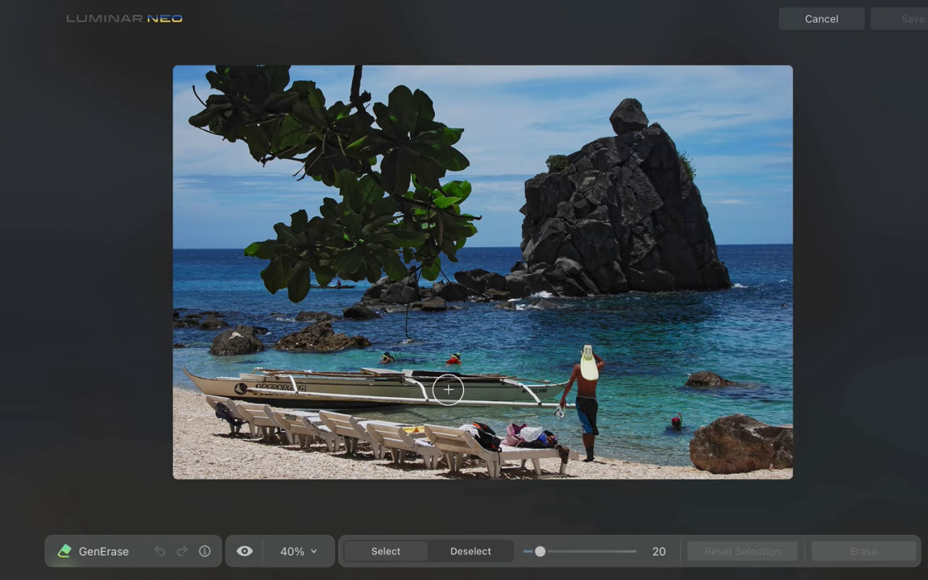
key("bracketright")
key("bracketright")
key("bracketright")
key("bracketright")
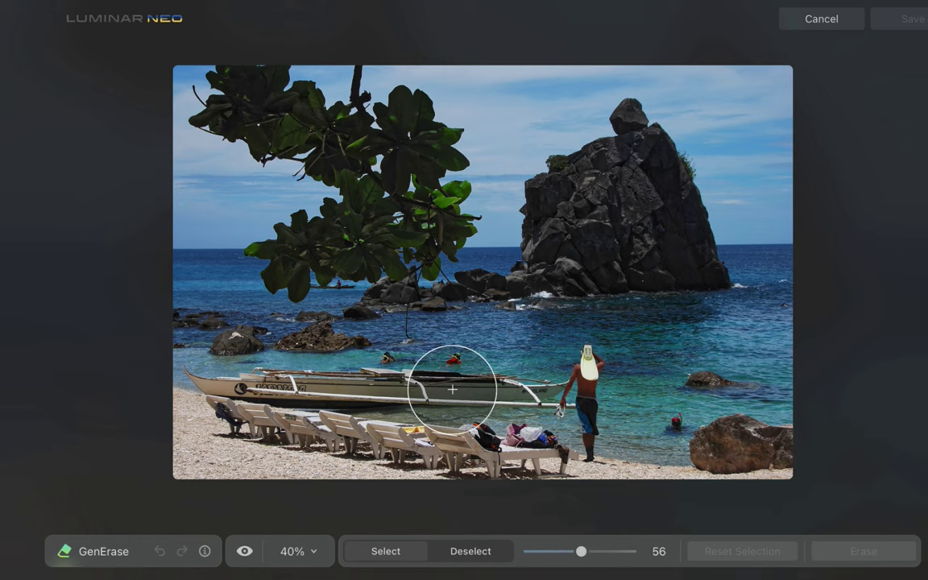
mouse_move(298, 109)
left_mouse_down()
mouse_move(234, 98)
mouse_move(428, 238)
mouse_move(340, 154)
left_mouse_up()
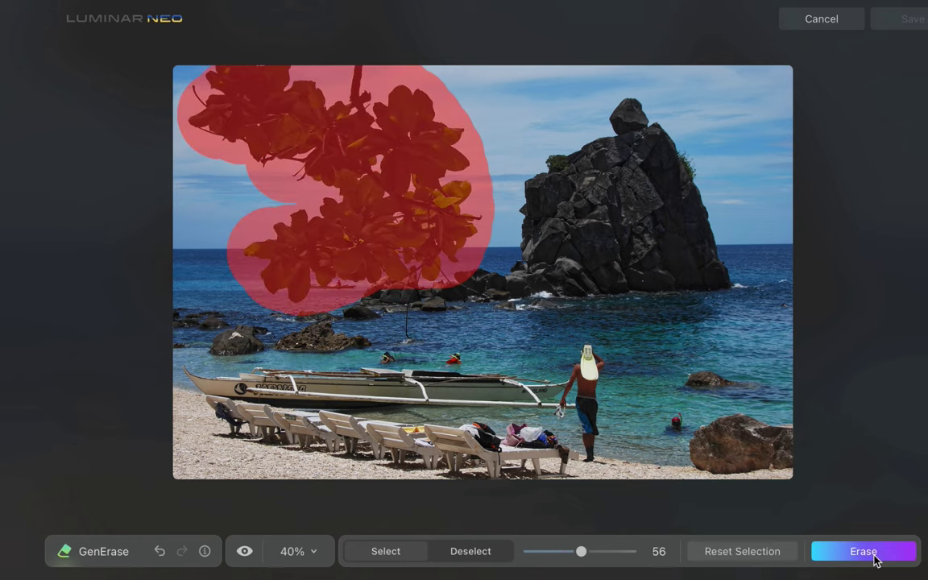
left_click(876, 557)
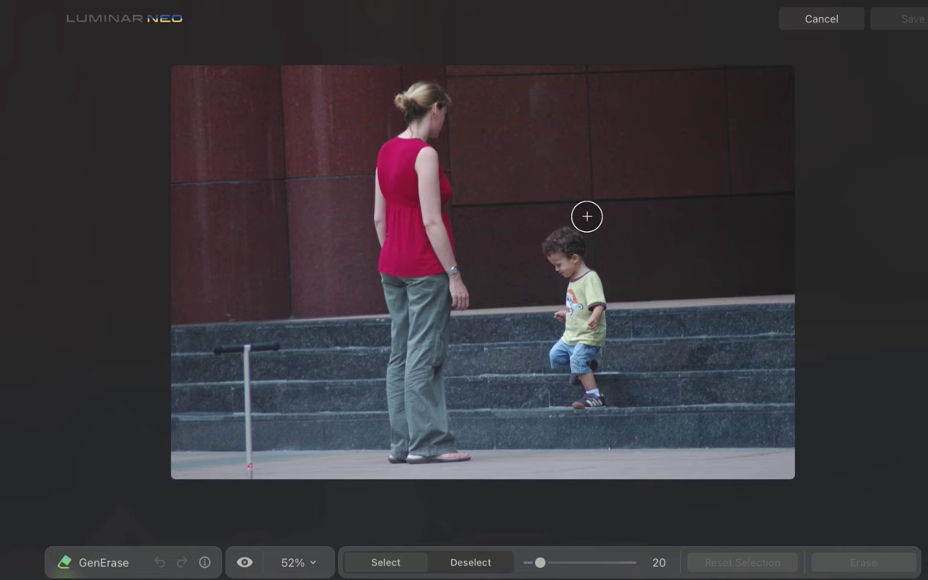
- Mask the woman and the child on the steps with a size-56 brush and erase them
mouse_move(432, 113)
left_mouse_down()
mouse_move(393, 306)
mouse_move(419, 451)
left_mouse_up()
left_click_drag(574, 226, 596, 394)
left_click(861, 551)
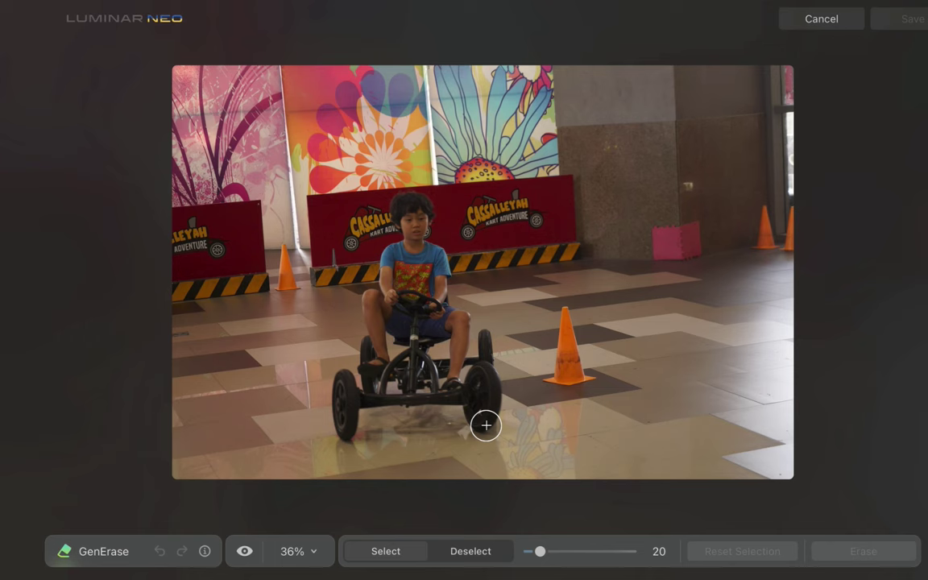
- Mask the boy and his pedal kart with a size-44 brush and erase them
mouse_move(485, 424)
left_mouse_down()
mouse_move(417, 240)
mouse_move(347, 411)
left_mouse_up()
left_click(856, 553)
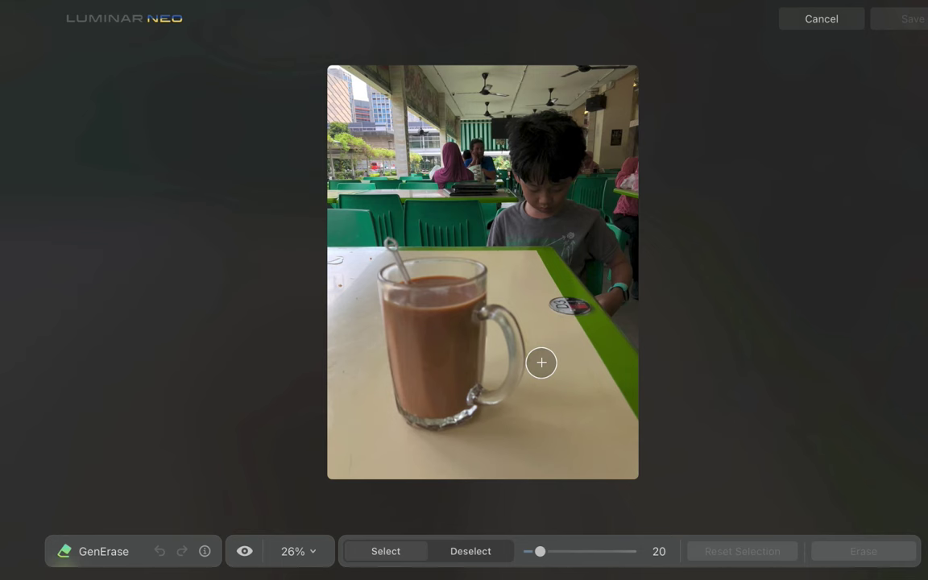
- Mask the glass mug on the café table with a size-44 brush and erase it
key("bracketright")
key("bracketright")
key("bracketright")
mouse_move(468, 400)
left_mouse_down()
mouse_move(406, 410)
mouse_move(427, 296)
mouse_move(451, 356)
left_mouse_up()
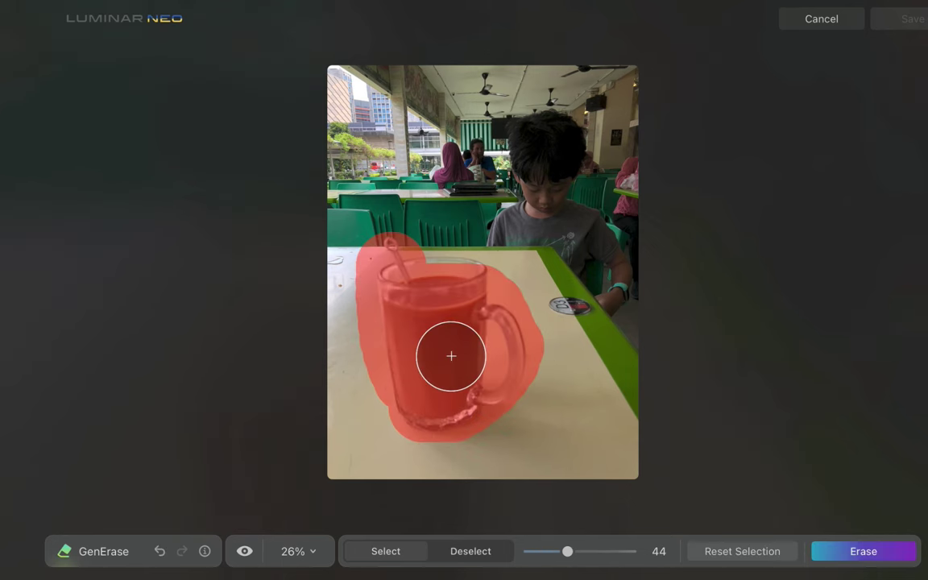
left_click(859, 554)
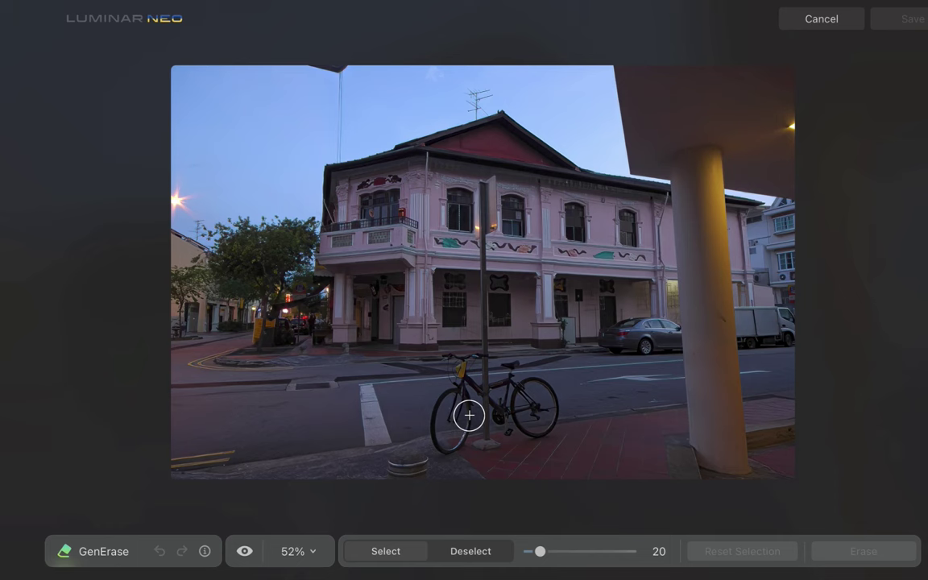
- Paint over the bicycle leaning against the pole and erase it
mouse_move(469, 416)
left_mouse_down()
mouse_move(465, 361)
mouse_move(464, 434)
mouse_move(537, 390)
mouse_move(509, 375)
mouse_move(533, 432)
mouse_move(523, 407)
left_mouse_up()
left_click(872, 552)
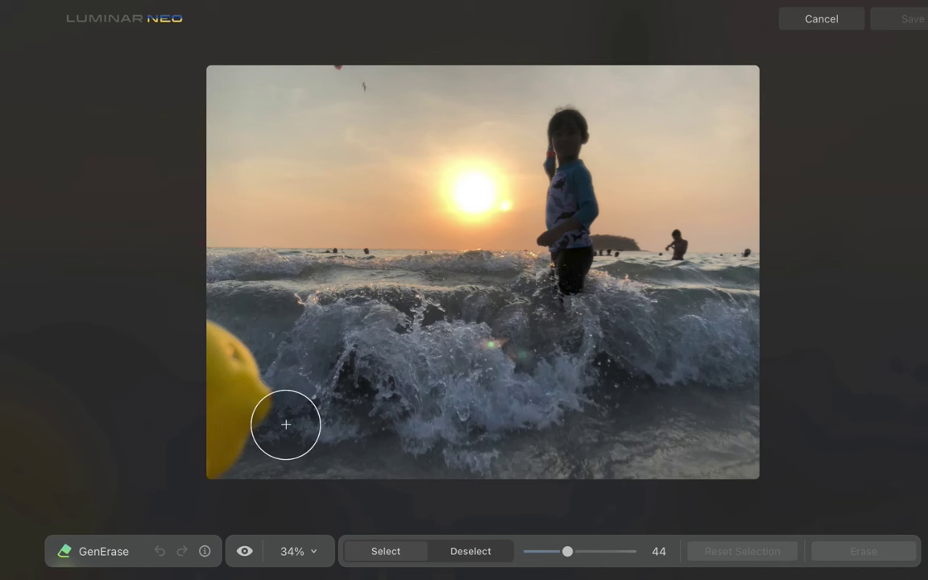
- Mask the yellow ball, the child and the distant swimmer, then erase all three
left_click_drag(286, 424, 234, 378)
left_click_drag(563, 161, 676, 246)
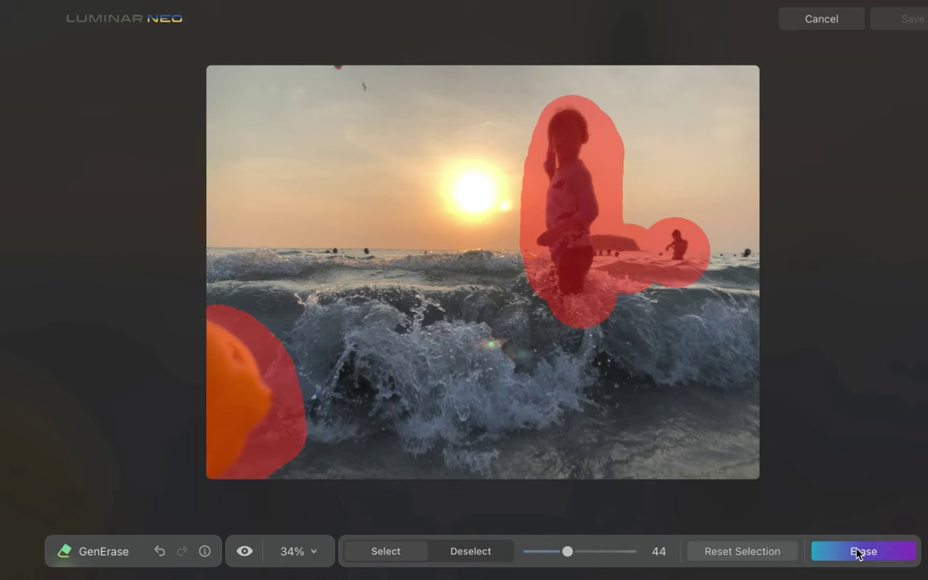
left_click(858, 550)
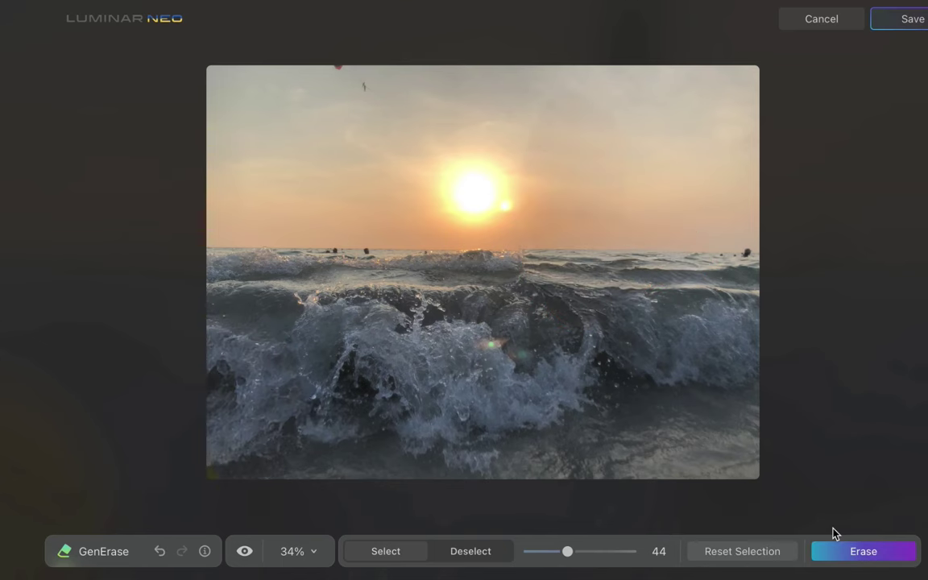